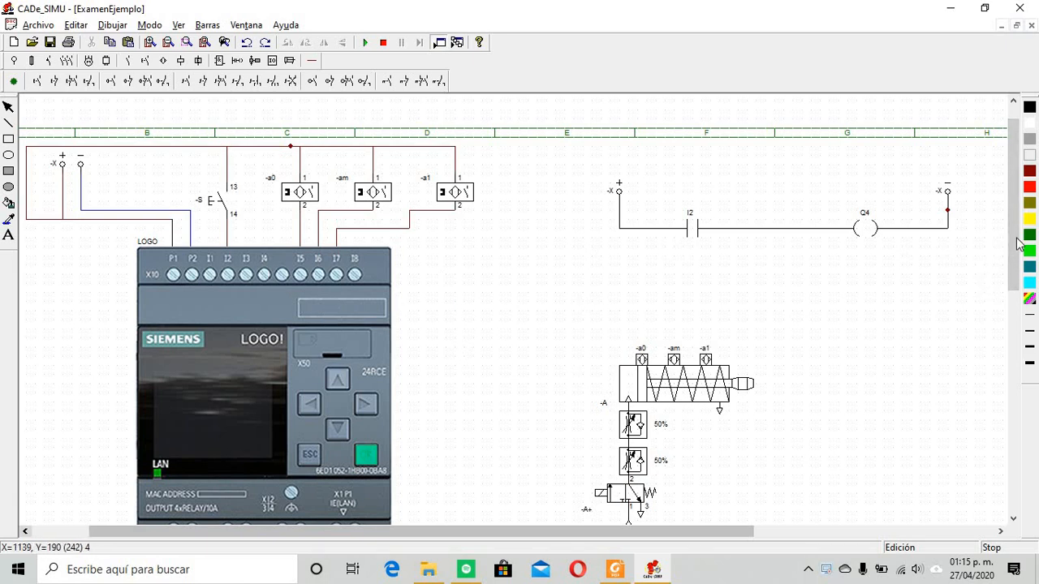
Place a solenoid valve coil on the wire from output Q4 and connect its A2 terminal to the negative supply wire
{"action": "mouse_move", "coordinate": [1019, 244]}
{"action": "left_mouse_down"}
{"action": "mouse_move", "coordinate": [1010, 299]}
{"action": "mouse_move", "coordinate": [909, 358]}
{"action": "left_mouse_up"}
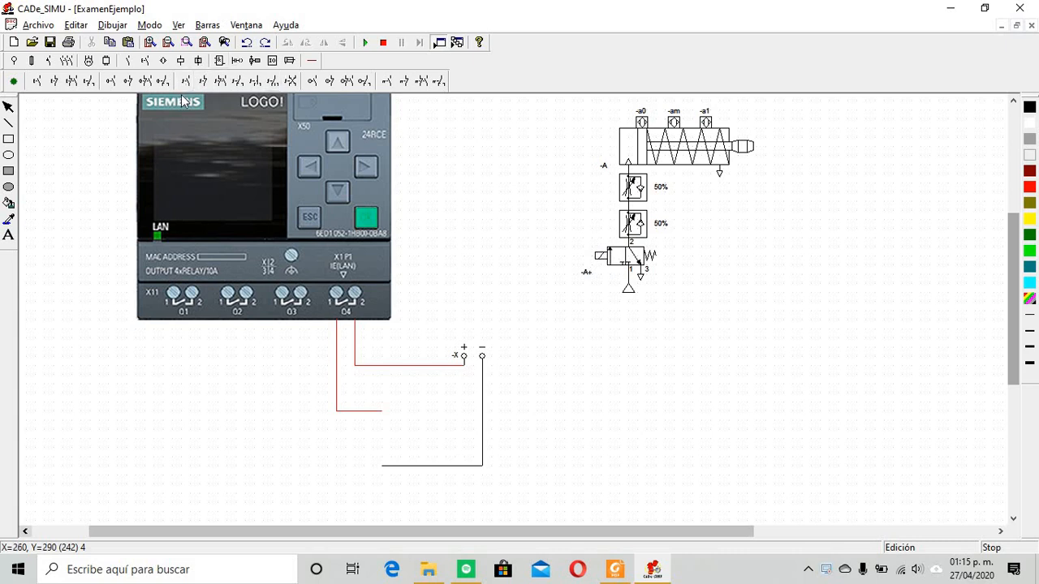
{"action": "left_click", "coordinate": [180, 60]}
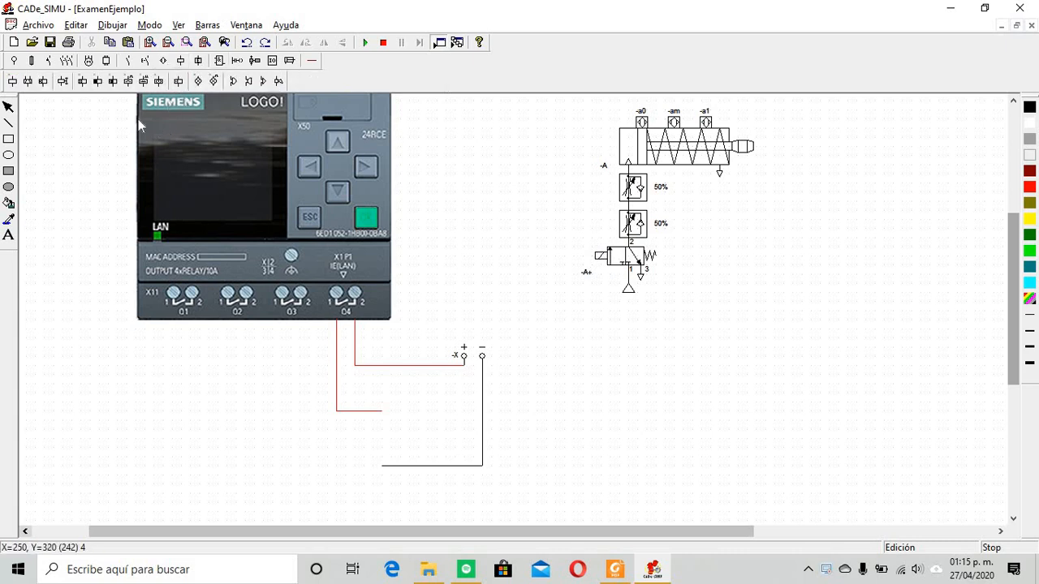
{"action": "left_click", "coordinate": [64, 82]}
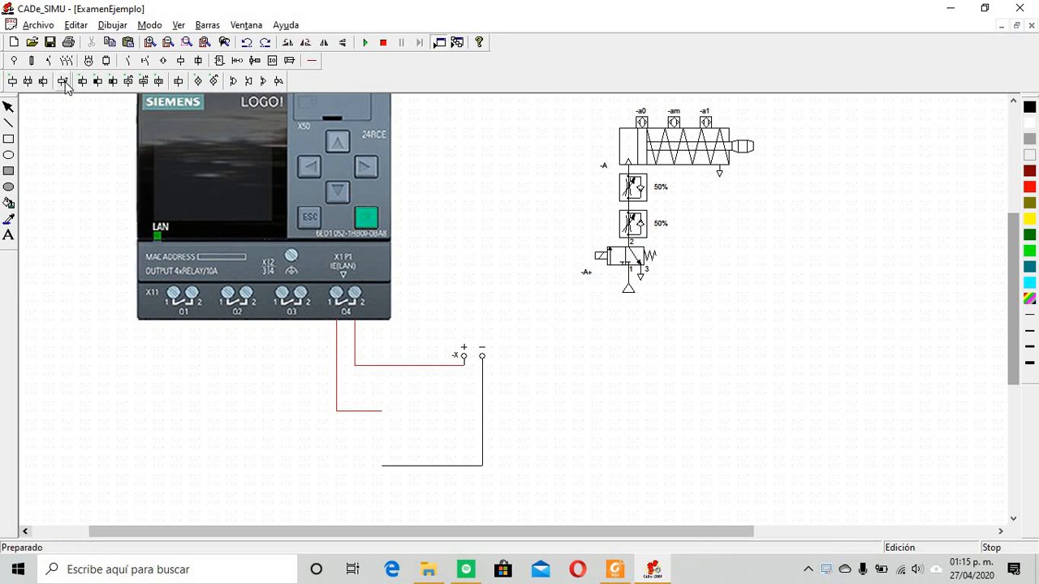
{"action": "left_click", "coordinate": [387, 414]}
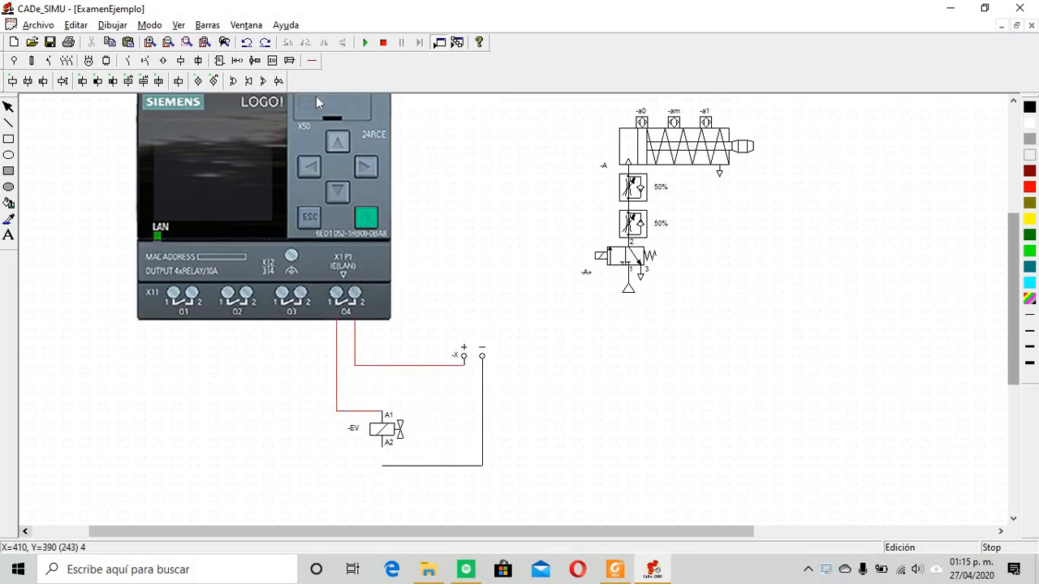
{"action": "left_click", "coordinate": [313, 63]}
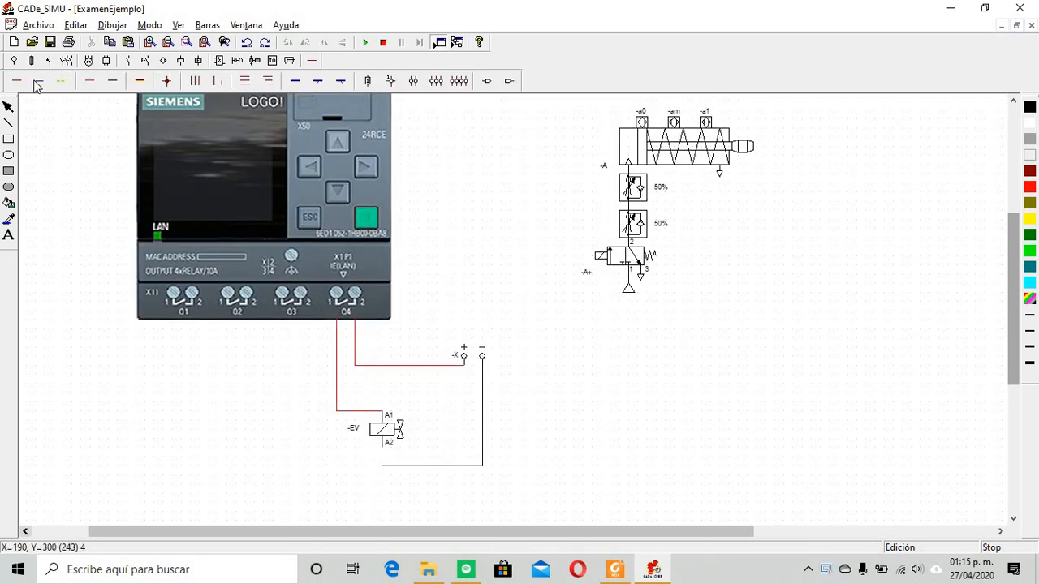
{"action": "left_click", "coordinate": [387, 467]}
Rename the solenoid valve coil as -A+
{"action": "double_click", "coordinate": [388, 436]}
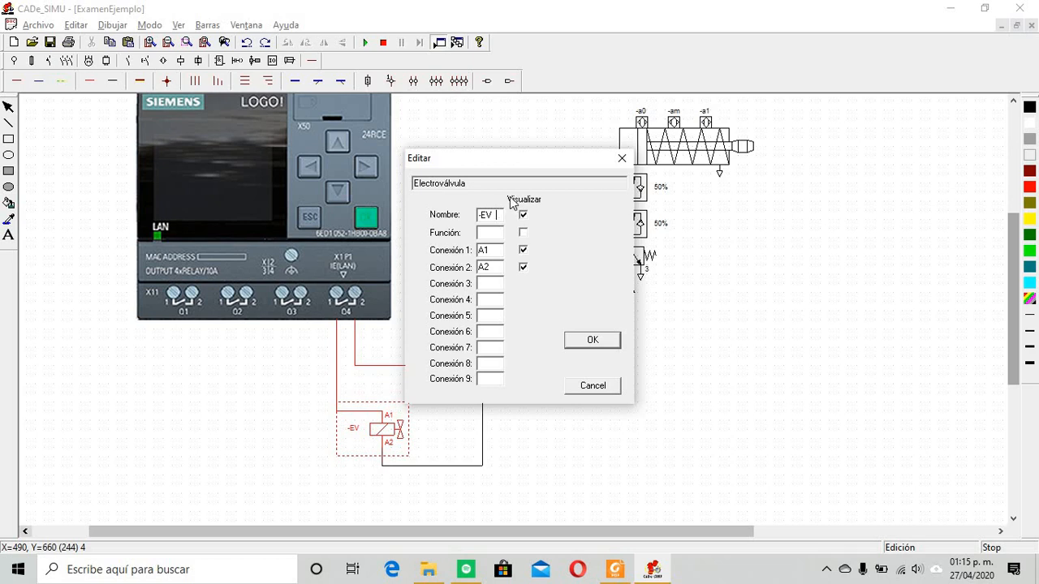
{"action": "left_click_drag", "start_coordinate": [522, 158], "coordinate": [448, 159]}
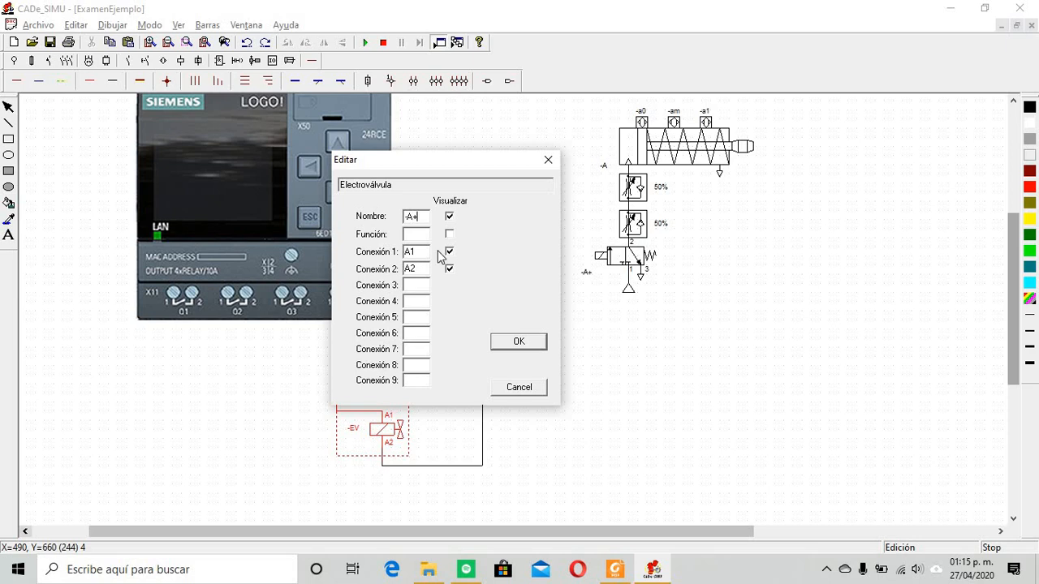
{"action": "type", "text": "-A+"}
{"action": "left_click", "coordinate": [519, 341]}
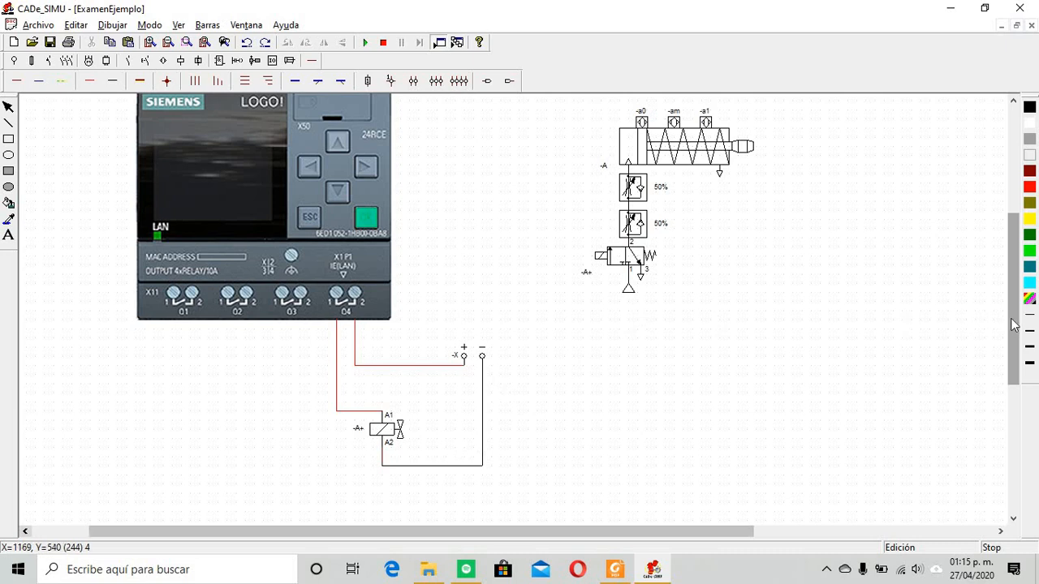
Simulate the circuit, operate pushbutton -S to test the cylinder's response, and stop the simulation
{"action": "left_click_drag", "start_coordinate": [1014, 325], "coordinate": [972, 294]}
{"action": "scroll", "coordinate": [580, 318], "scroll_direction": "down", "scroll_amount": 1}
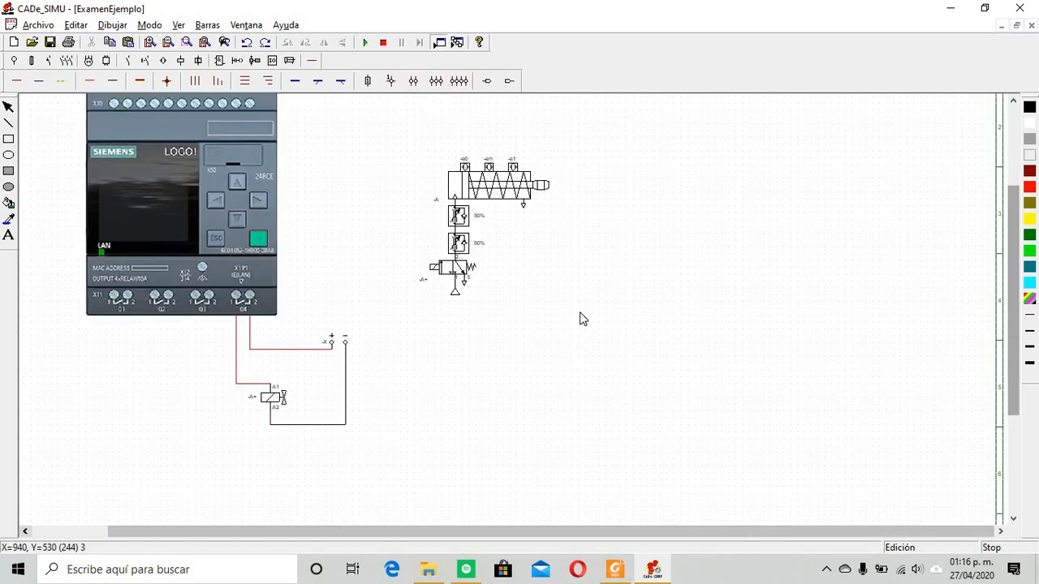
{"action": "left_click_drag", "start_coordinate": [1011, 318], "coordinate": [1014, 257]}
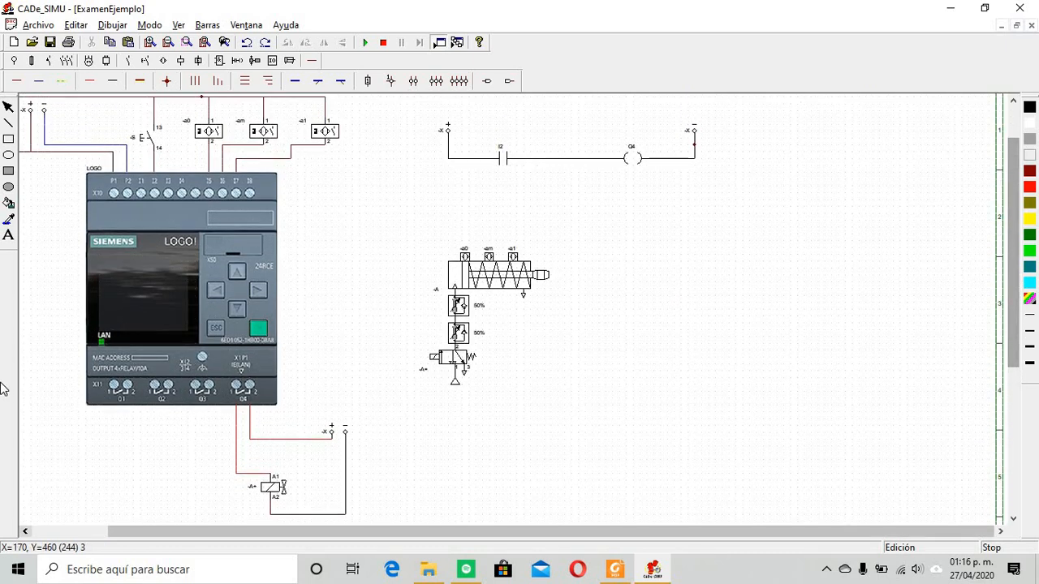
{"action": "left_click", "coordinate": [366, 44]}
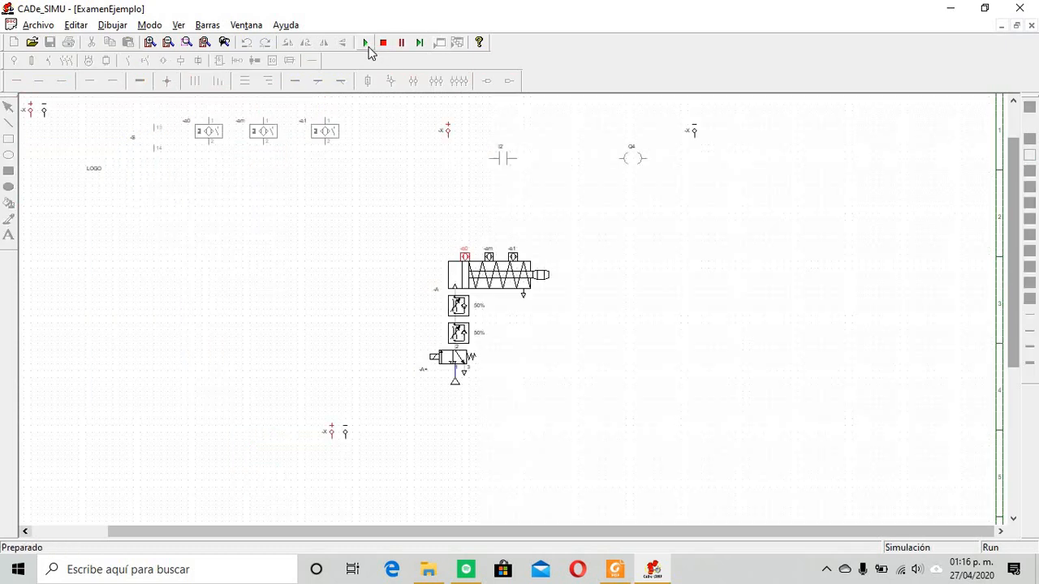
{"action": "left_click", "coordinate": [141, 146]}
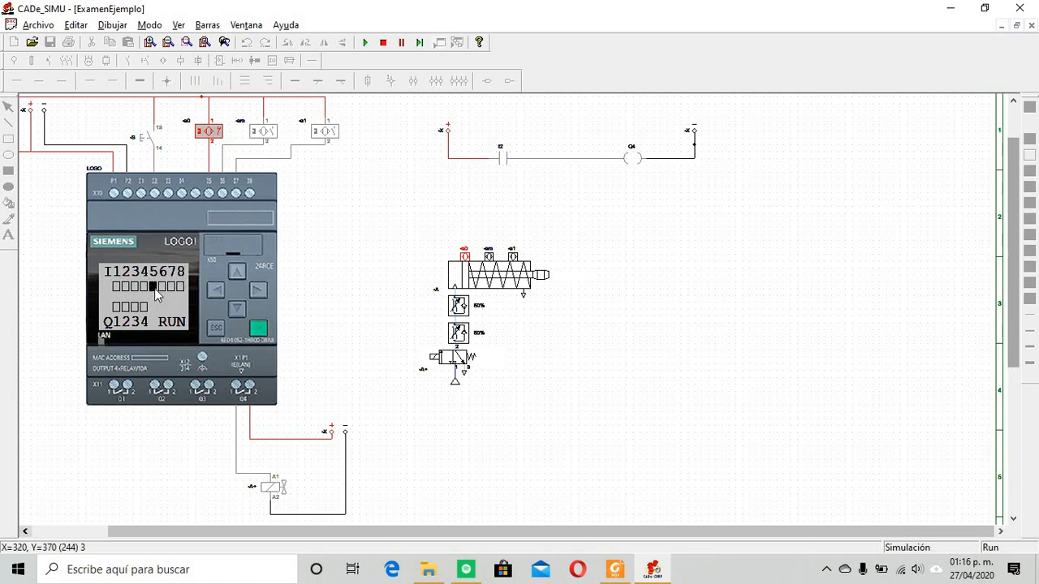
{"action": "left_click", "coordinate": [146, 143]}
{"action": "left_click", "coordinate": [385, 42]}
Set the expansion speed of single-acting cylinder -A to 5 %
{"action": "double_click", "coordinate": [469, 283]}
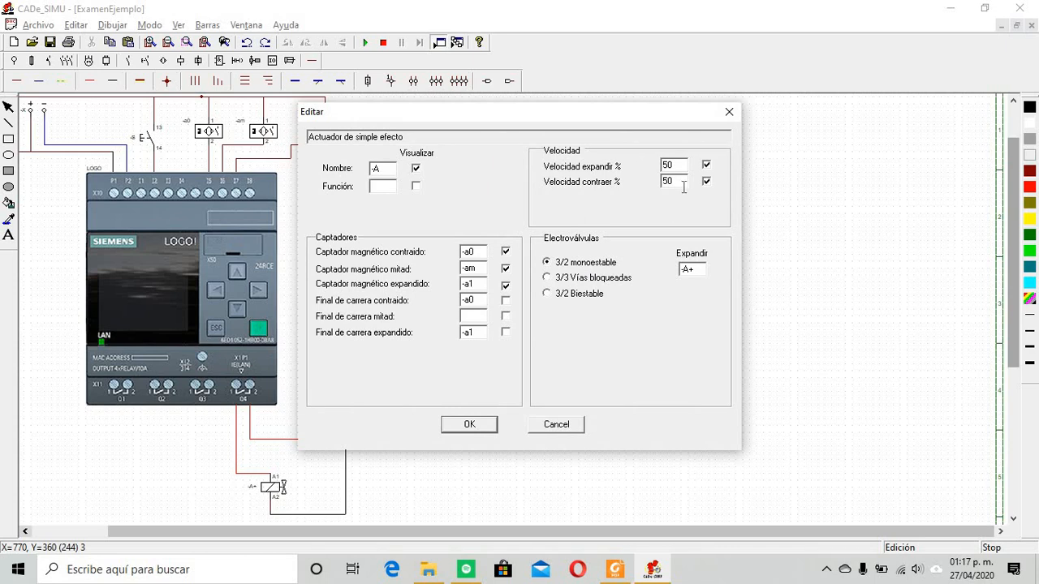
{"action": "mouse_move", "coordinate": [615, 112]}
{"action": "left_mouse_down"}
{"action": "mouse_move", "coordinate": [517, 133]}
{"action": "mouse_move", "coordinate": [302, 140]}
{"action": "left_mouse_up"}
{"action": "left_click_drag", "start_coordinate": [409, 147], "coordinate": [318, 145]}
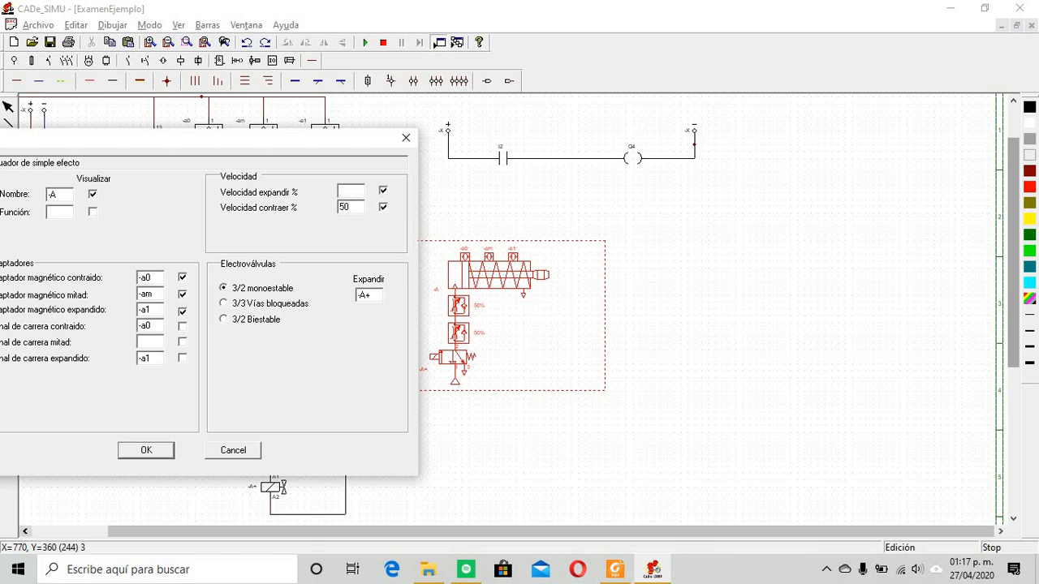
{"action": "left_click", "coordinate": [146, 451]}
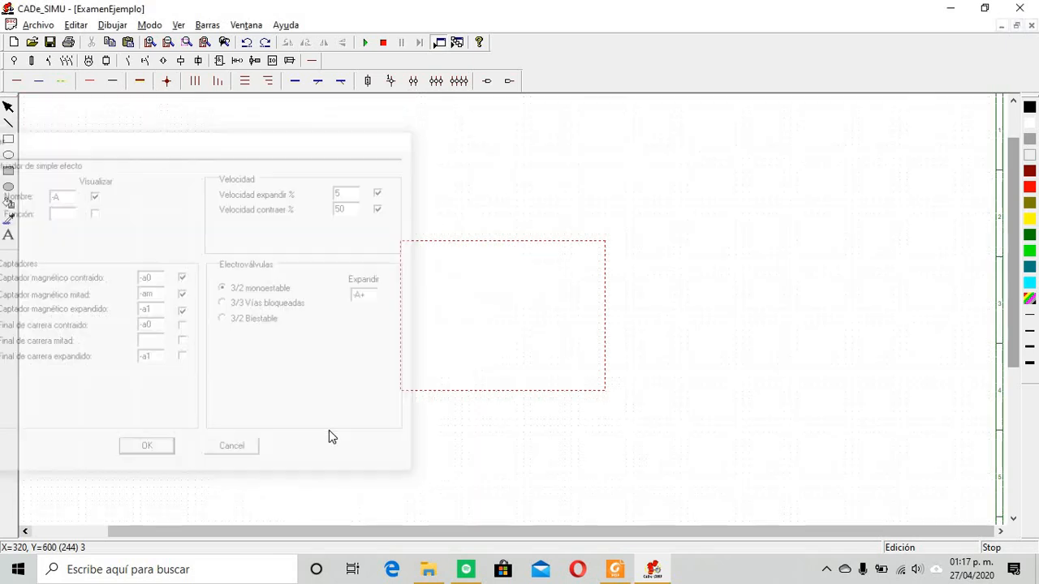
{"action": "left_click", "coordinate": [750, 427]}
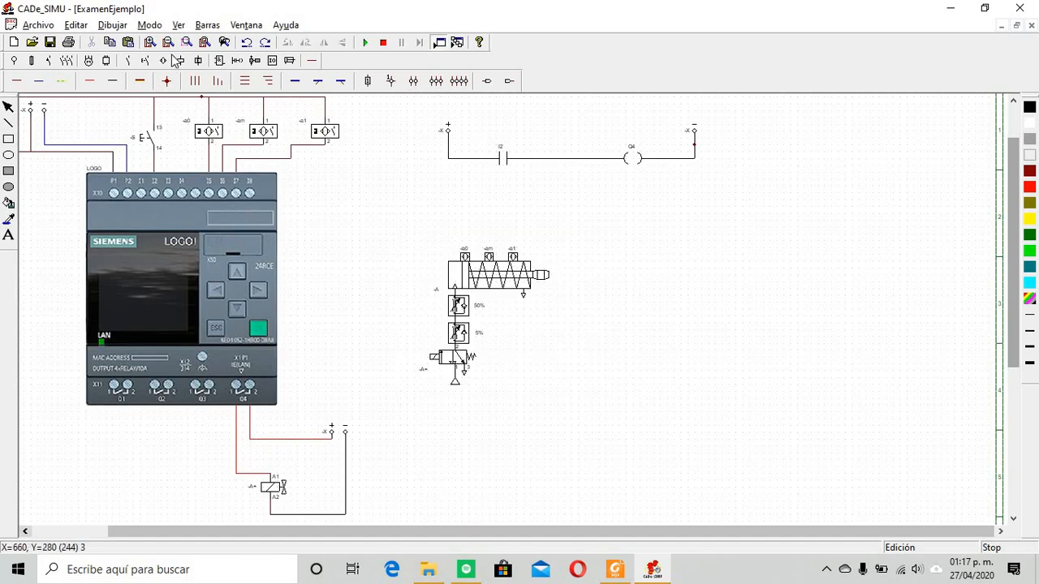
Simulate the circuit again with the slower cylinder, operate pushbutton -S, and stop the simulation
{"action": "left_click", "coordinate": [140, 143]}
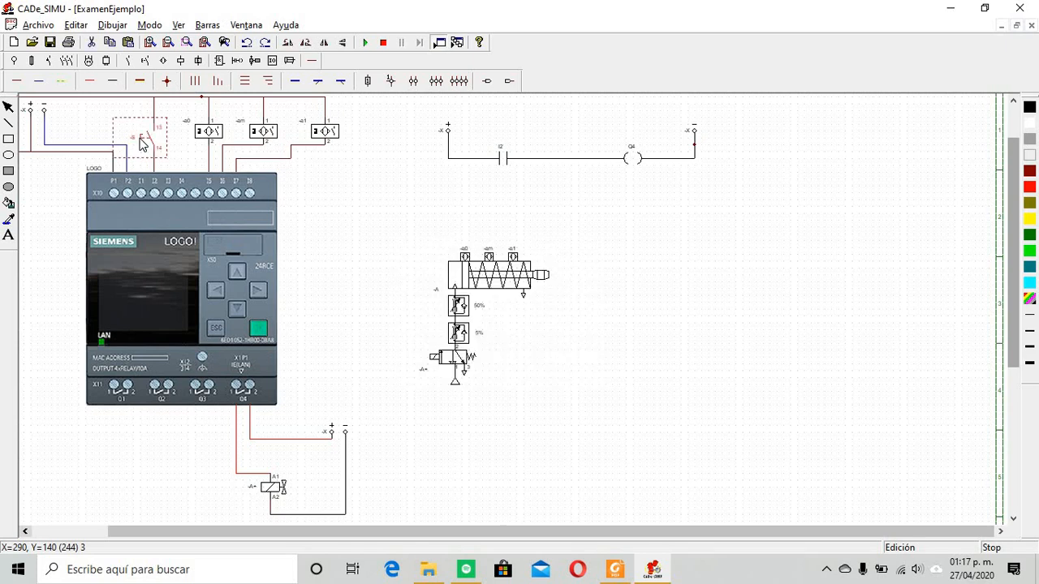
{"action": "left_click", "coordinate": [366, 43]}
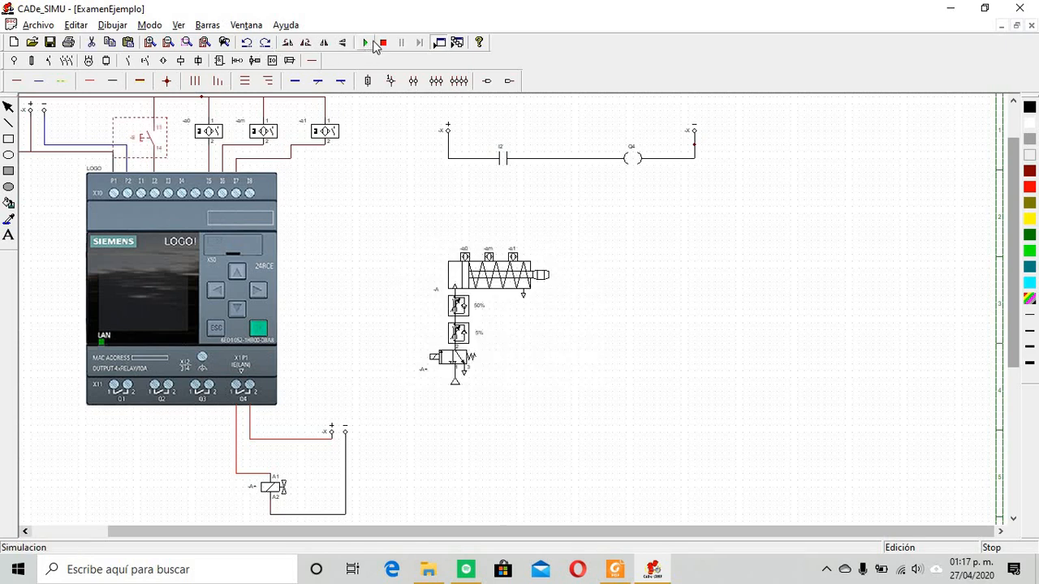
{"action": "left_click", "coordinate": [146, 144]}
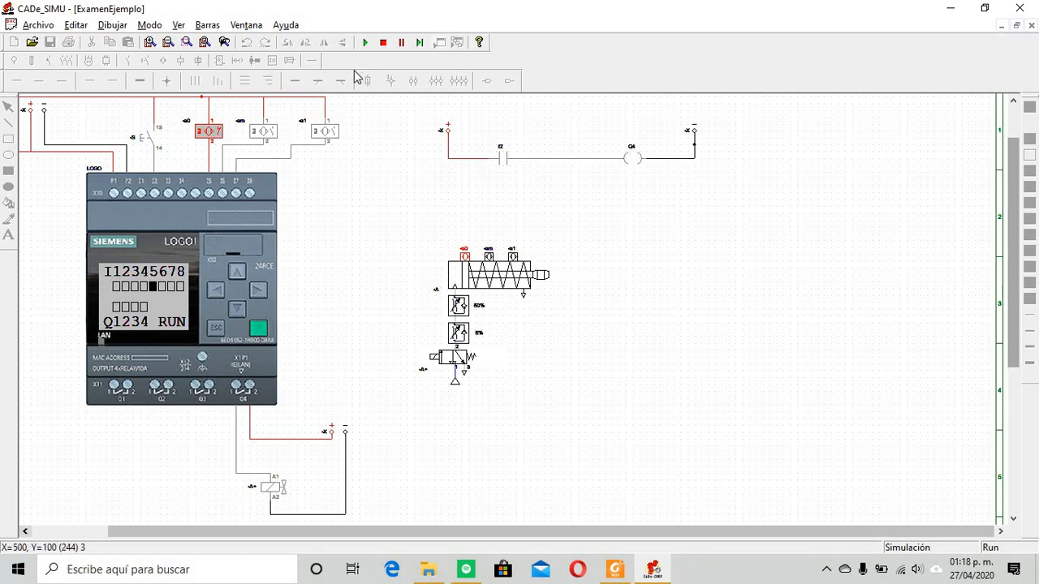
{"action": "left_click", "coordinate": [384, 43]}
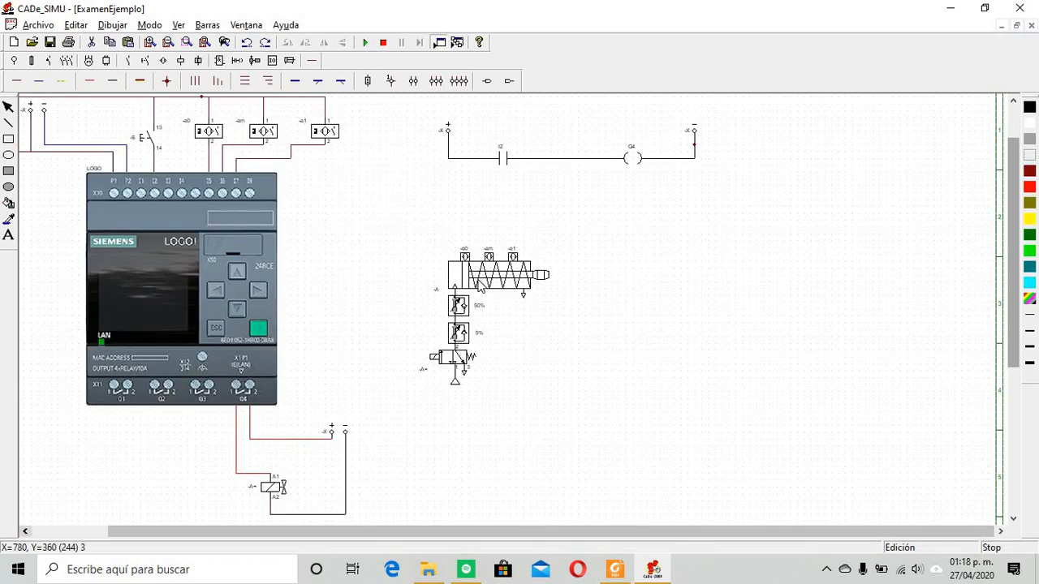
Move the cylinder assembly lower to make room and place a normally open ladder contact named Q4 below contact I2
{"action": "left_click_drag", "start_coordinate": [479, 280], "coordinate": [508, 335]}
{"action": "left_click", "coordinate": [349, 267]}
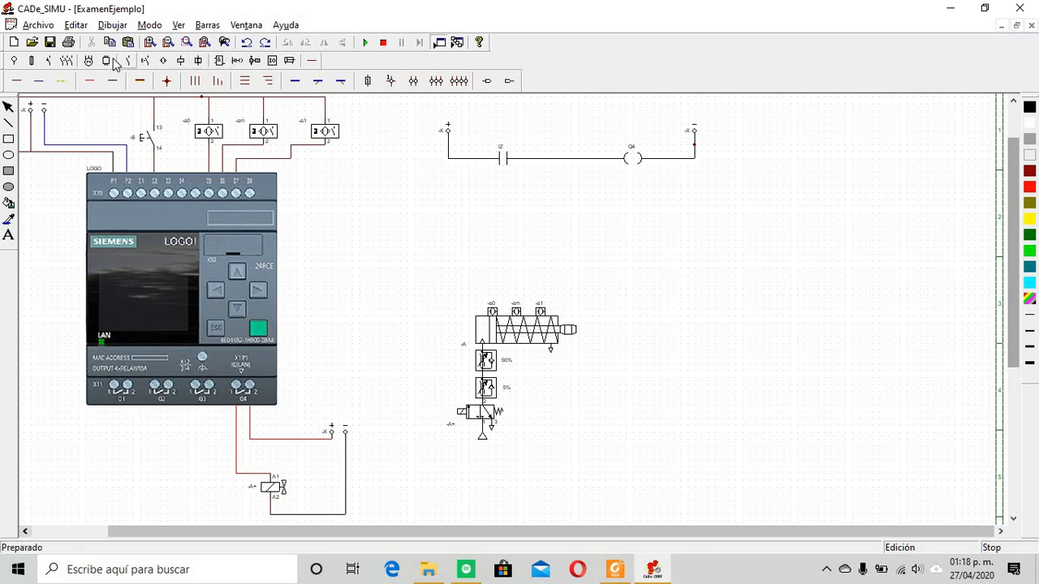
{"action": "left_click", "coordinate": [237, 62]}
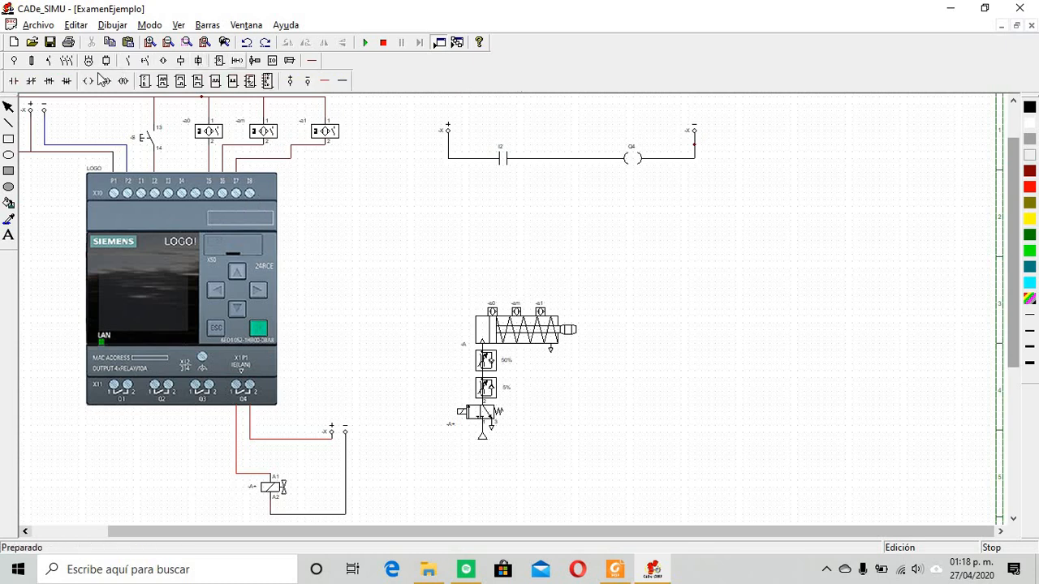
{"action": "left_click", "coordinate": [16, 81]}
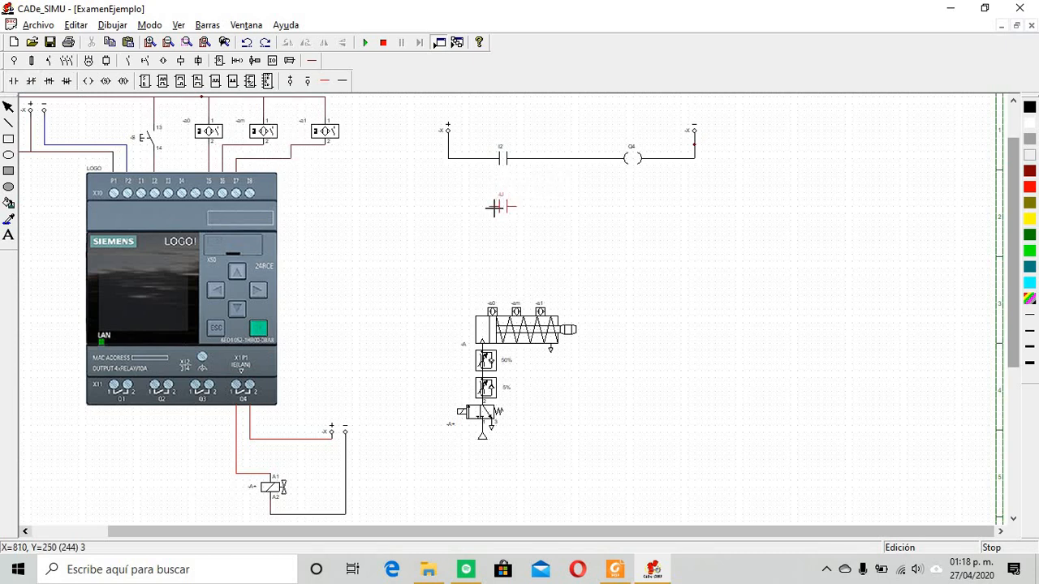
{"action": "left_click", "coordinate": [494, 206]}
{"action": "double_click", "coordinate": [501, 210]}
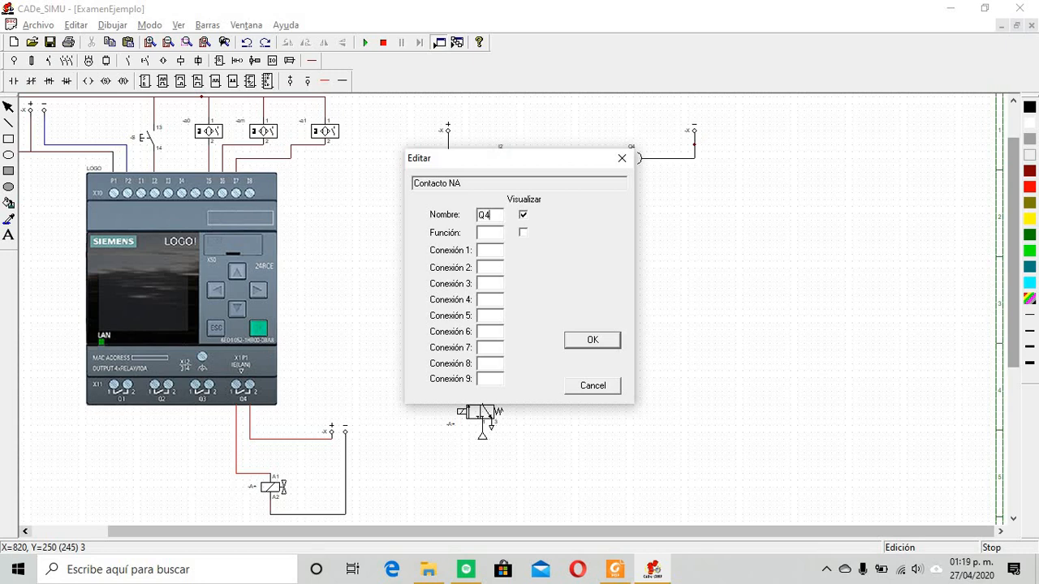
{"action": "type", "text": "Q4"}
{"action": "key", "text": "Return"}
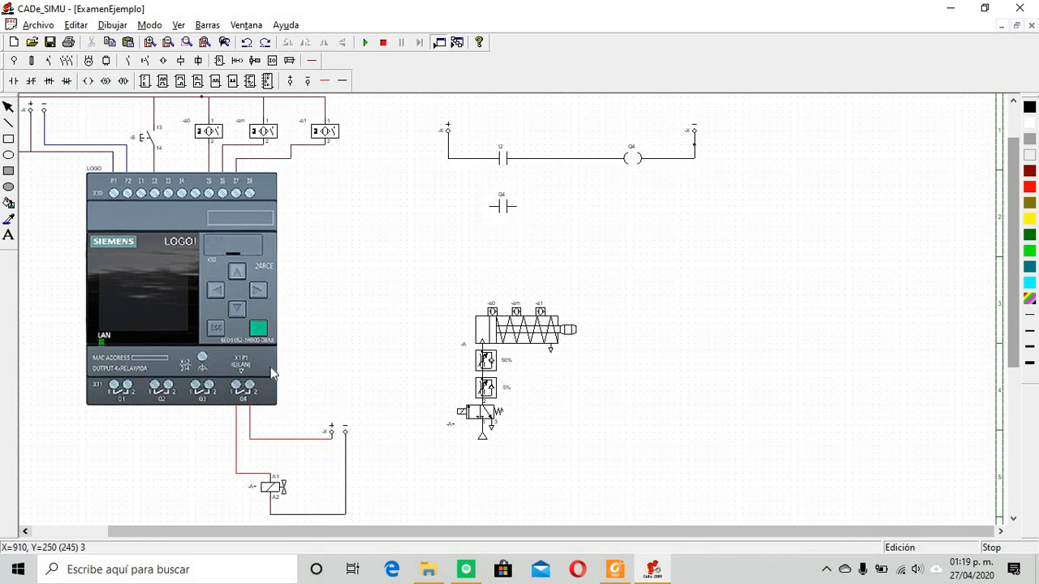
Wire the Q4 contact in parallel with contact I2 as a self-holding branch
{"action": "left_click", "coordinate": [341, 80]}
{"action": "left_click_drag", "start_coordinate": [495, 207], "coordinate": [441, 207]}
{"action": "left_click_drag", "start_coordinate": [523, 210], "coordinate": [533, 162]}
{"action": "right_click", "coordinate": [609, 195]}
Replace the wire between the parallel branch and coil Q4 with a normally closed contact named I6, wired in series
{"action": "left_click", "coordinate": [597, 158]}
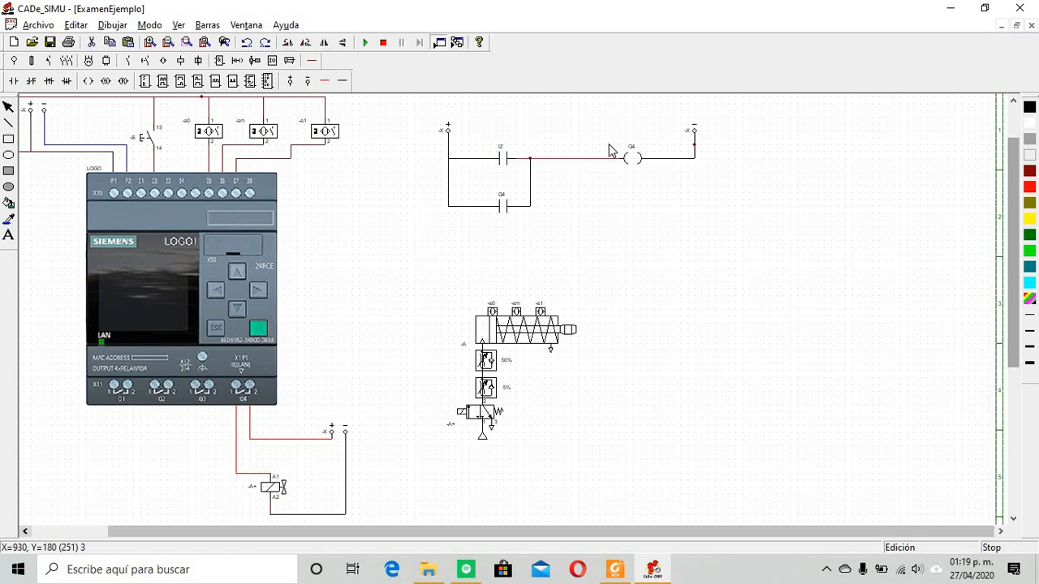
{"action": "key", "text": "Delete"}
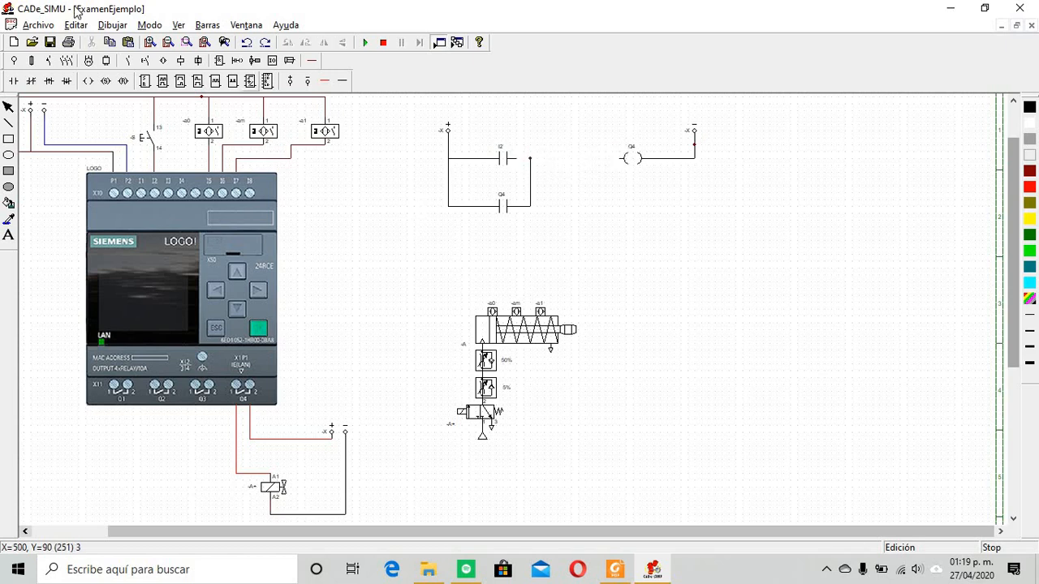
{"action": "left_click", "coordinate": [12, 81]}
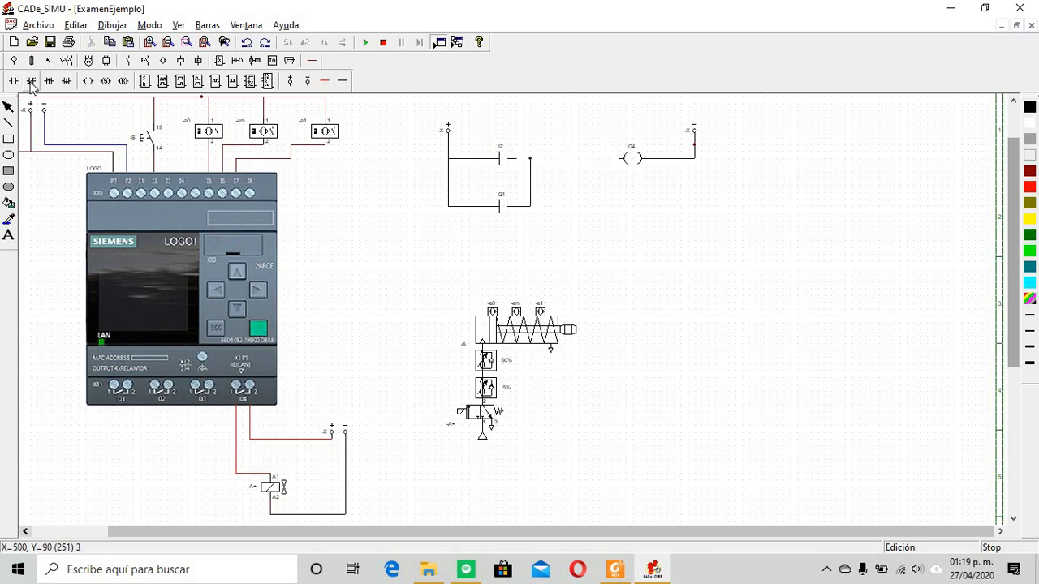
{"action": "left_click", "coordinate": [558, 164]}
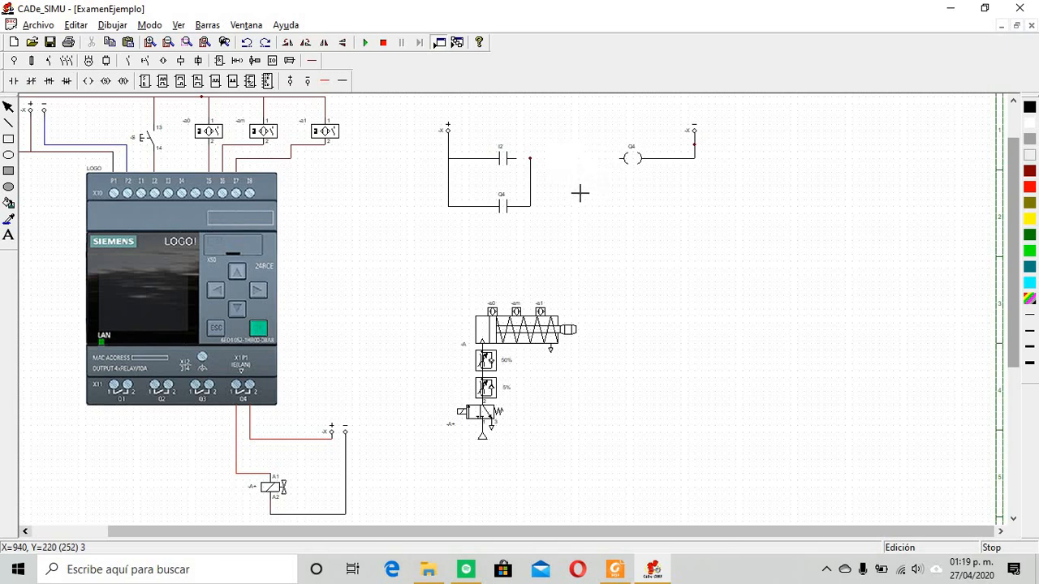
{"action": "double_click", "coordinate": [573, 161]}
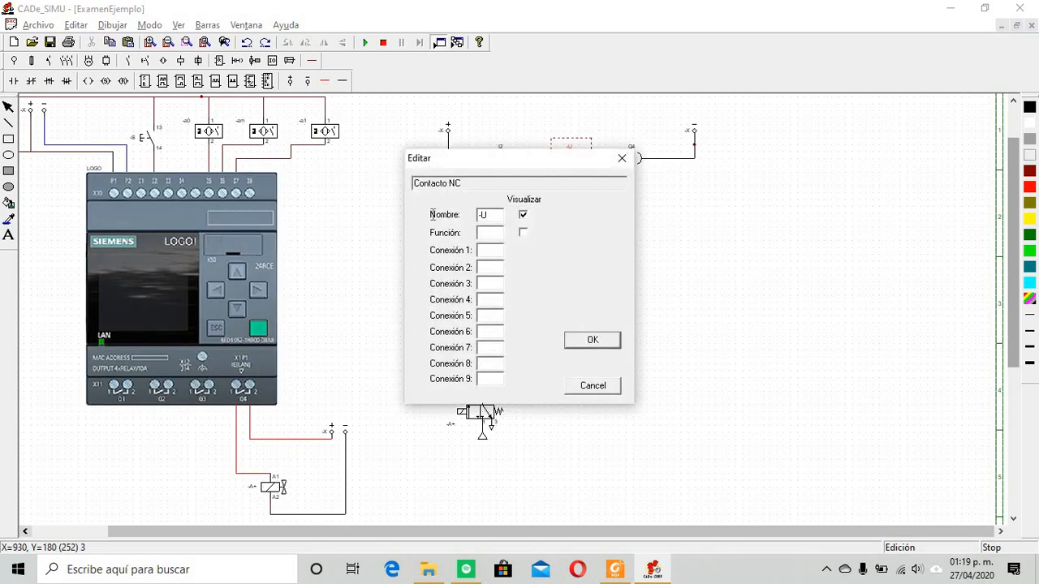
{"action": "key", "text": "BackSpace"}
{"action": "left_click", "coordinate": [592, 340]}
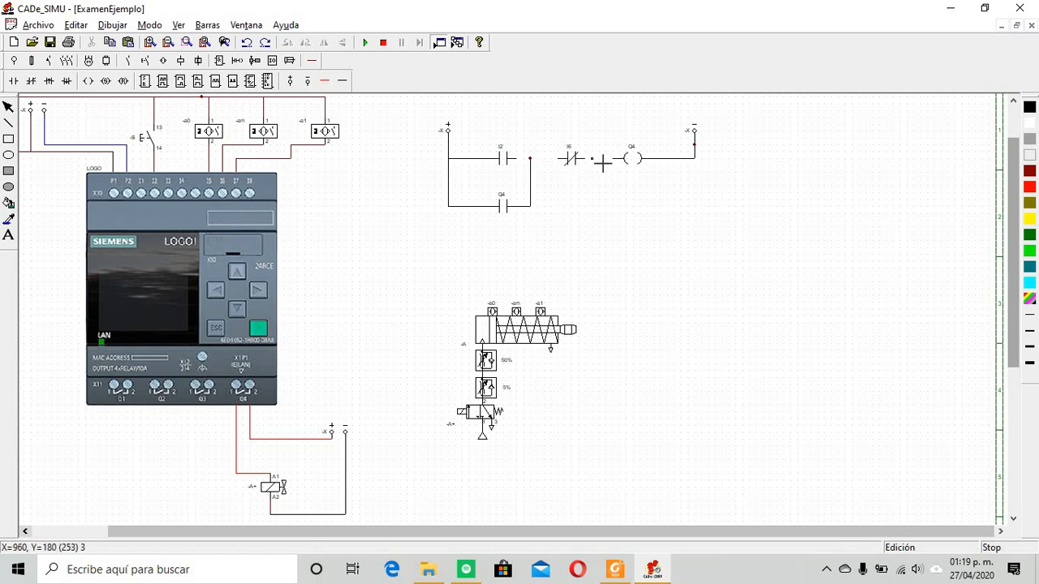
{"action": "left_click_drag", "start_coordinate": [619, 159], "coordinate": [529, 159]}
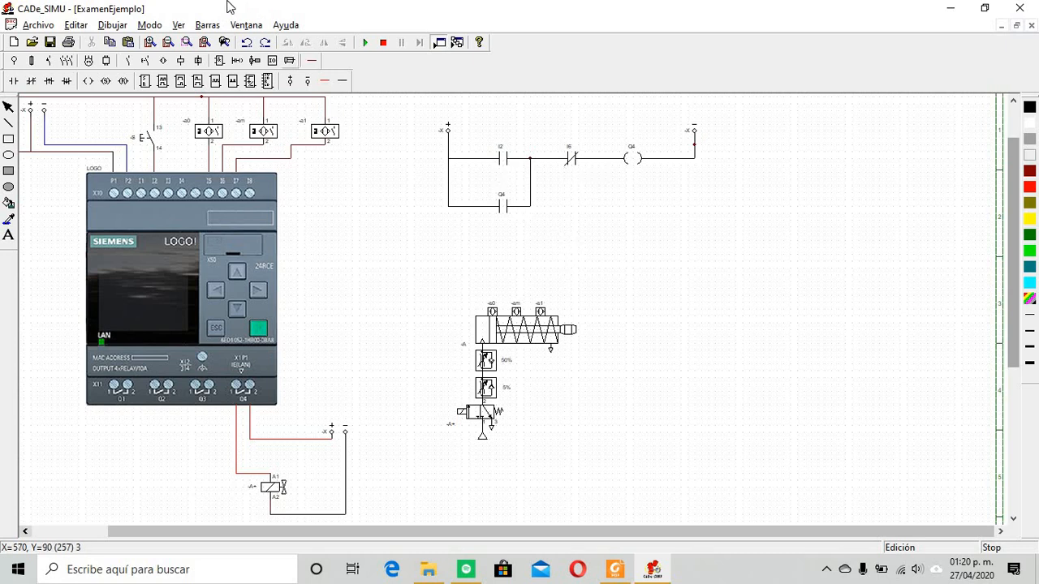
Run the simulation briefly, stop it, and set the expansion speed of cylinder -A to 1 %
{"action": "left_click", "coordinate": [365, 42]}
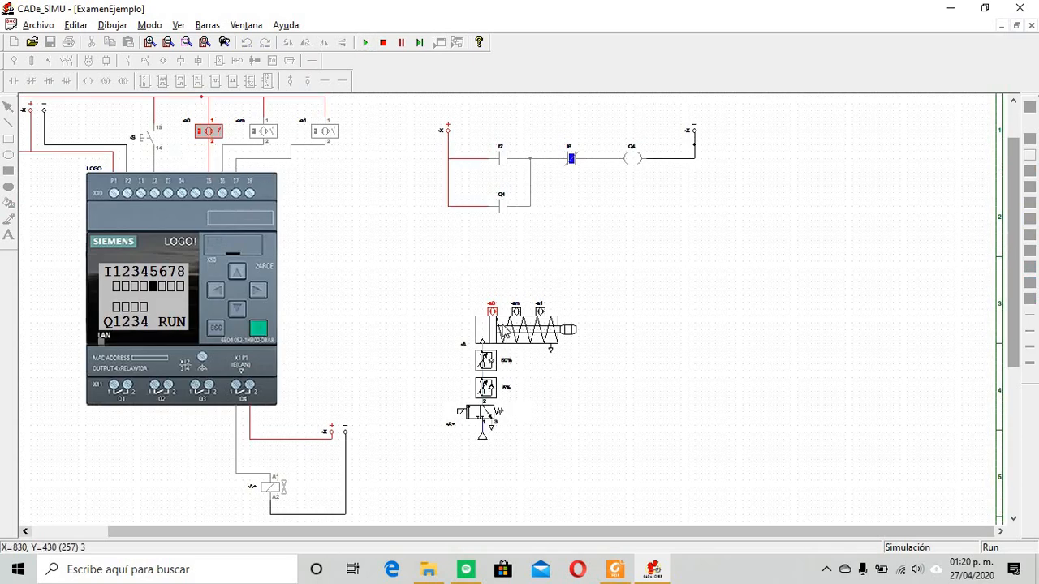
{"action": "left_click", "coordinate": [383, 42]}
{"action": "double_click", "coordinate": [493, 320]}
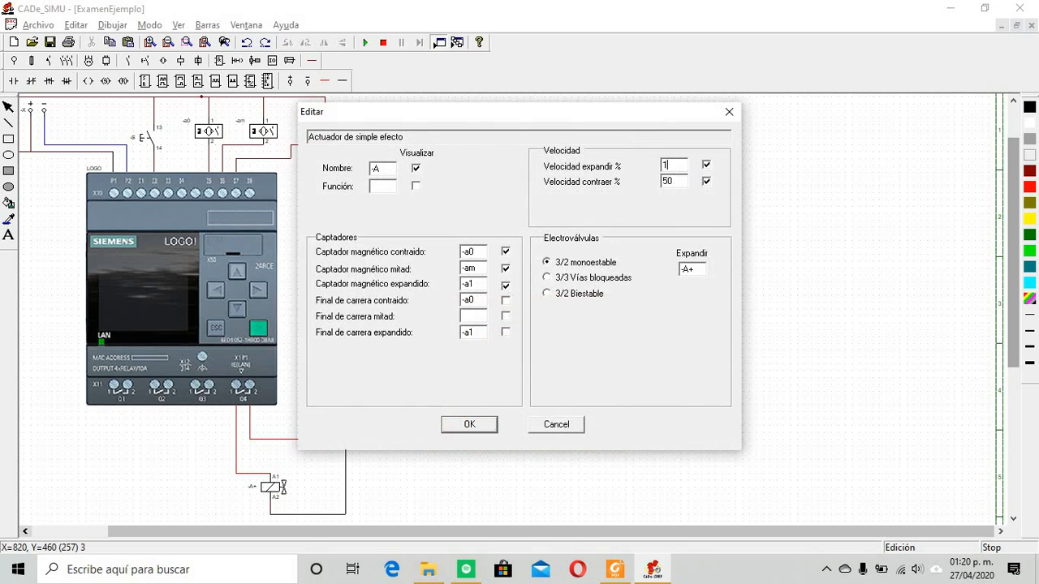
{"action": "left_click", "coordinate": [460, 428]}
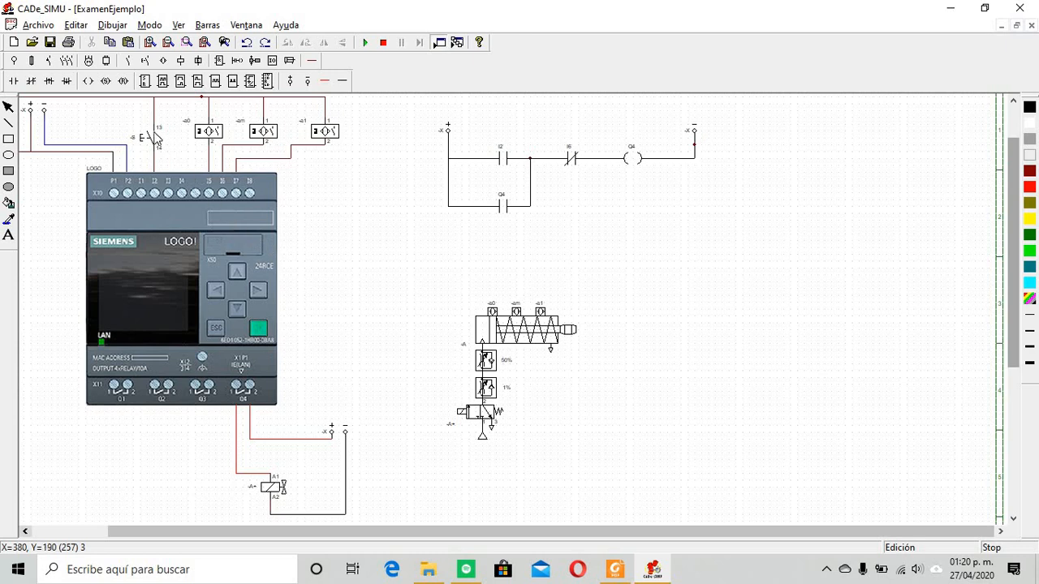
Simulate the circuit, actuate the pushbutton wired to input I2 to extend cylinder -A, and stop the simulation
{"action": "left_click", "coordinate": [365, 43]}
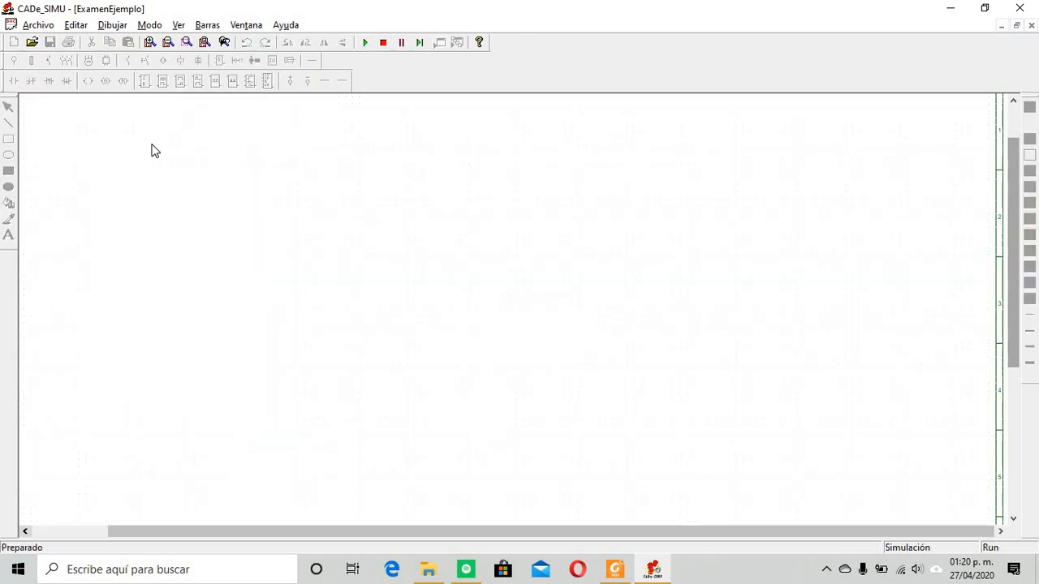
{"action": "left_click", "coordinate": [141, 140]}
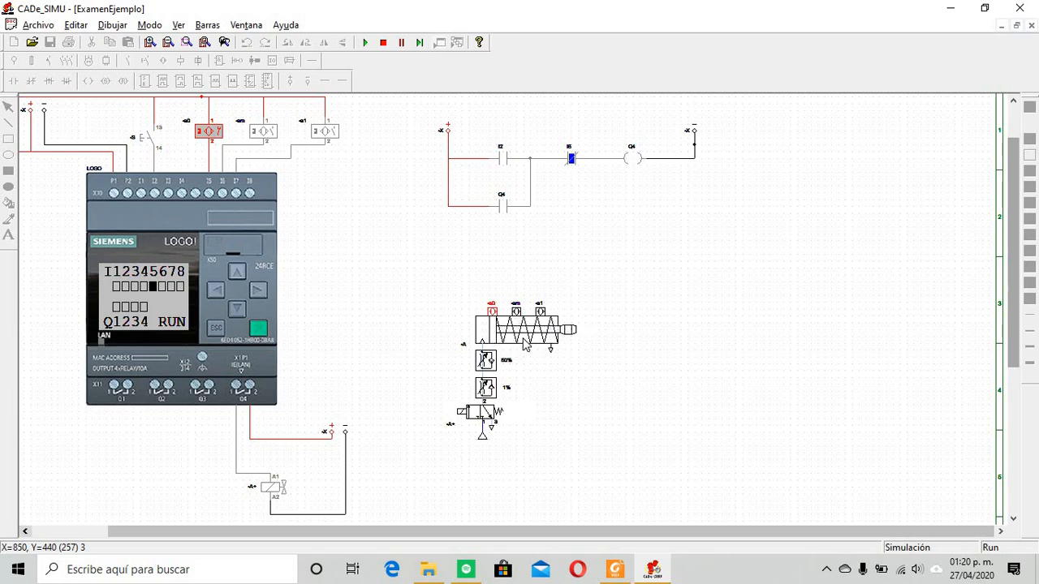
{"action": "left_click", "coordinate": [383, 42]}
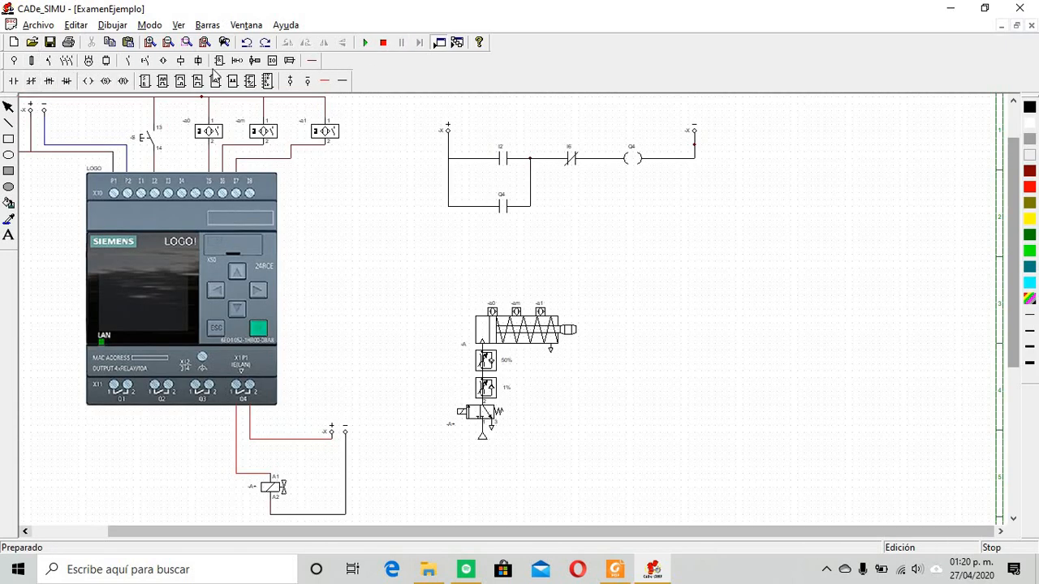
Place a double-acting cylinder to the right of the single-acting one and name its middle magnetic sensor -am
{"action": "left_click", "coordinate": [289, 60]}
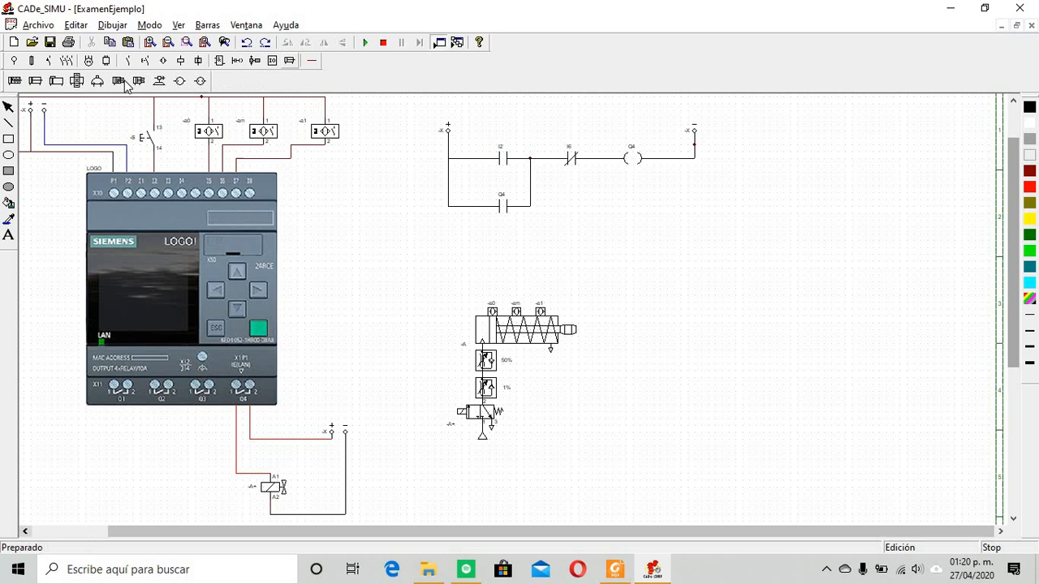
{"action": "left_click", "coordinate": [36, 81]}
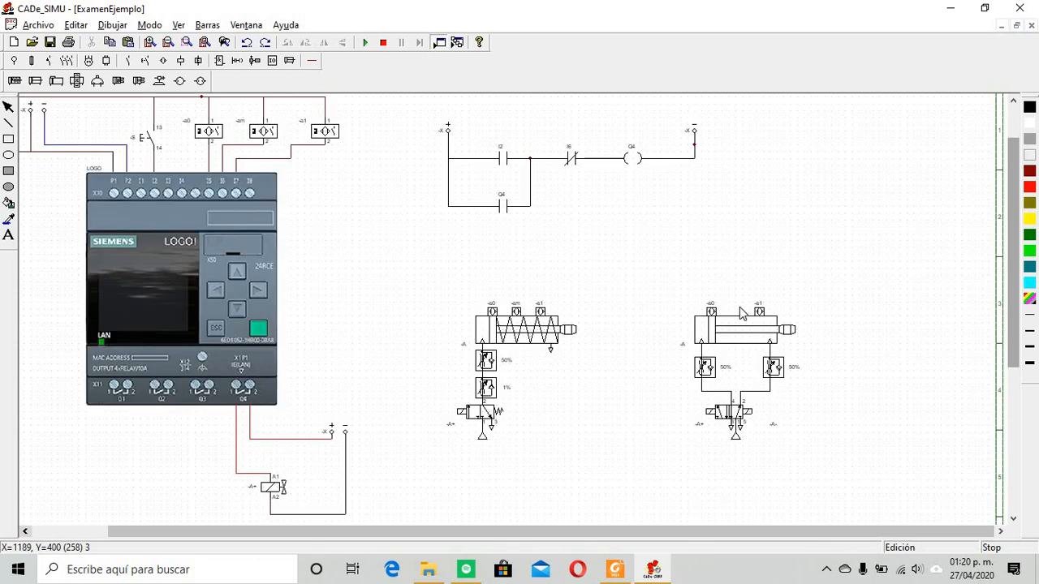
{"action": "left_click", "coordinate": [745, 334]}
{"action": "double_click", "coordinate": [745, 334]}
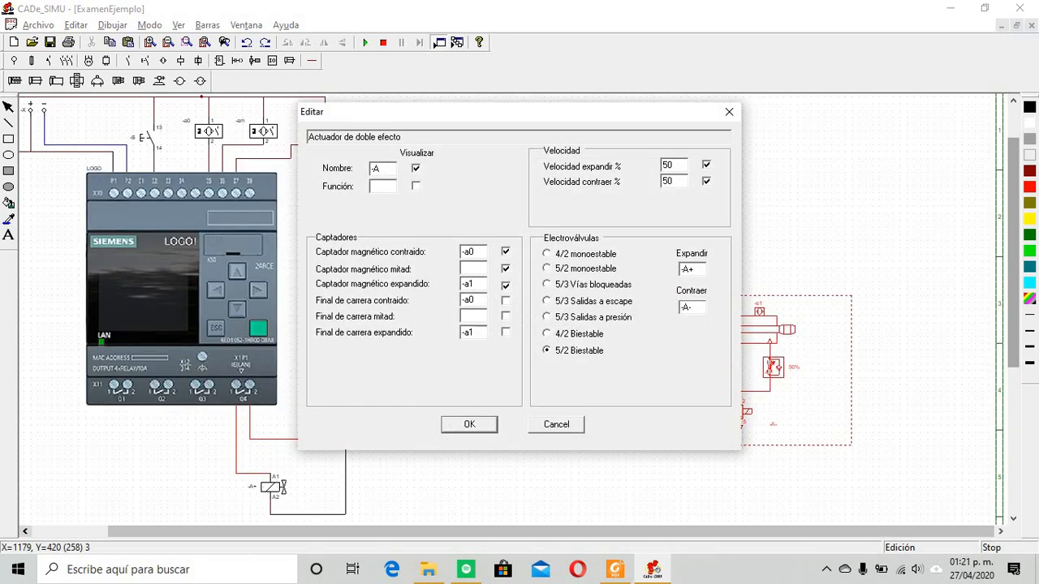
{"action": "type", "text": "m"}
{"action": "key", "text": "Return"}
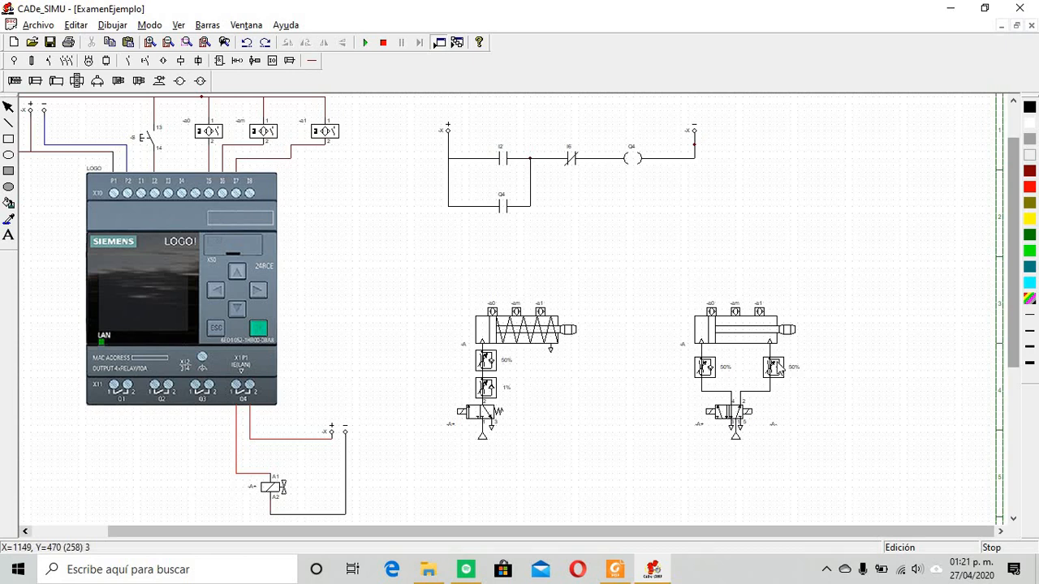
Delete the double-acting cylinder assembly from the drawing
{"action": "left_click", "coordinate": [732, 344]}
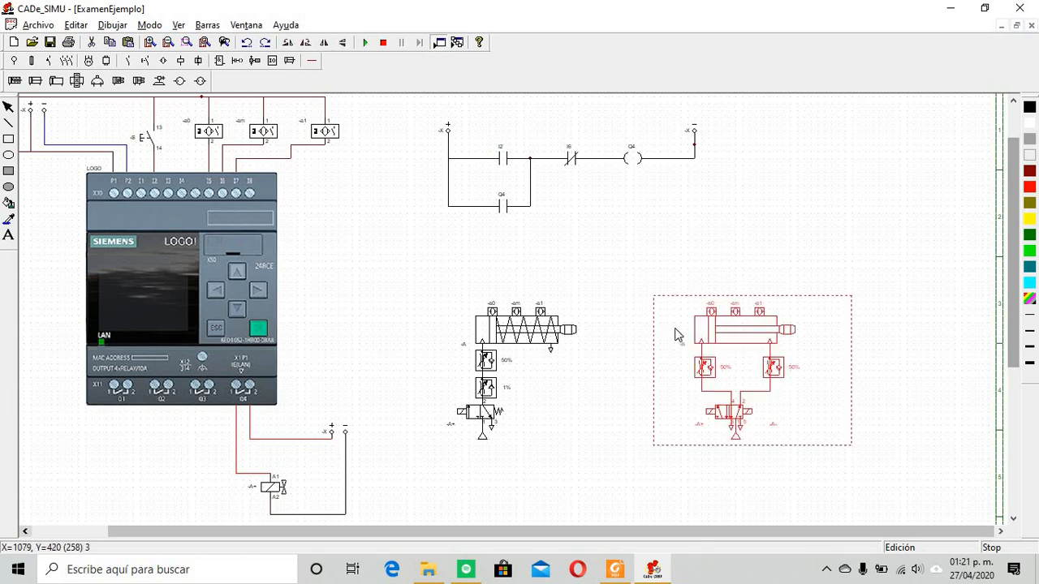
{"action": "key", "text": "Delete"}
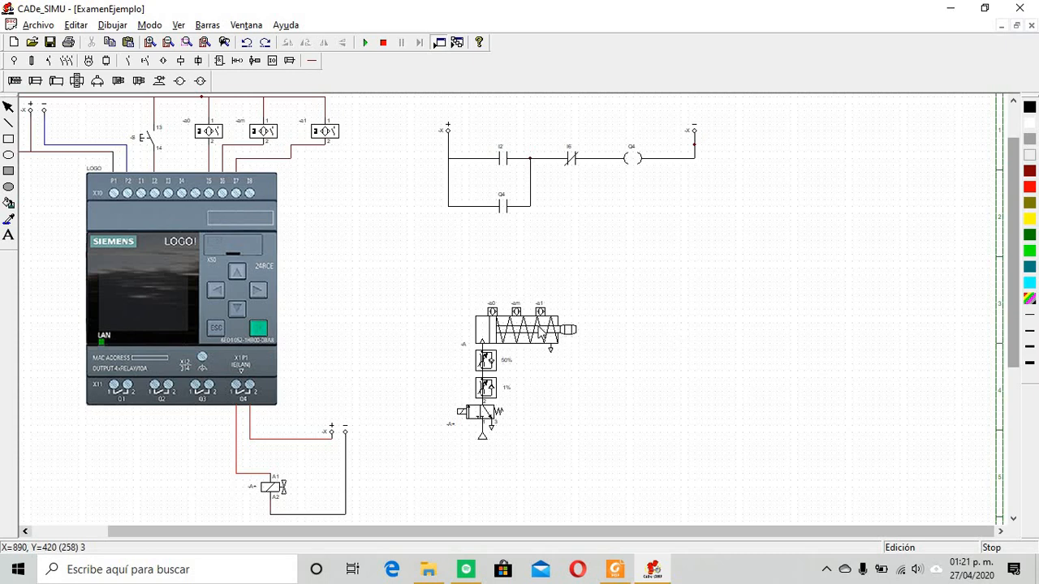
Set the expansion speed of single-acting cylinder -A to 50 % and run the simulation
{"action": "double_click", "coordinate": [539, 332]}
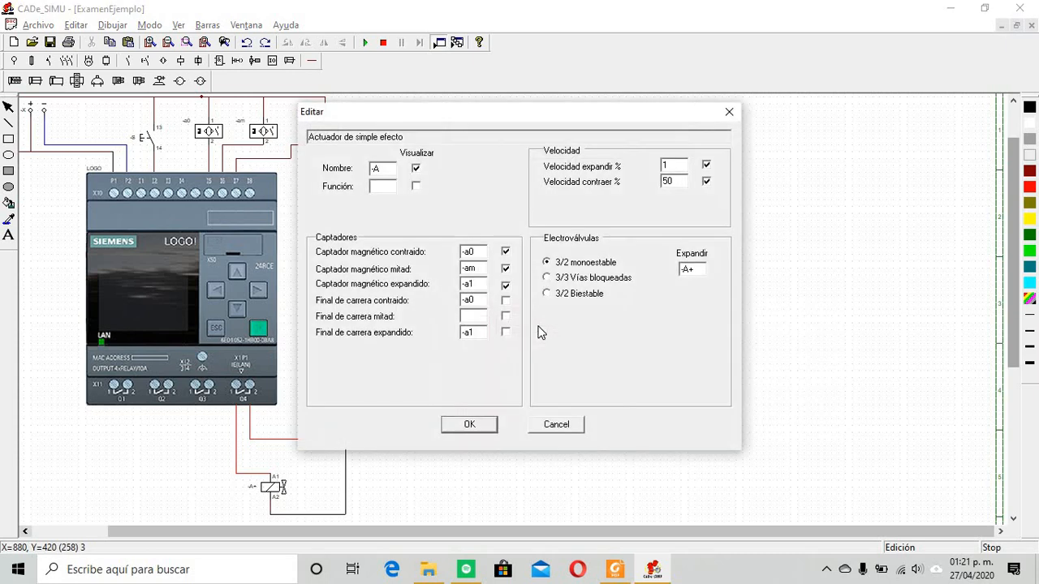
{"action": "left_click", "coordinate": [687, 166]}
{"action": "type", "text": "50"}
{"action": "left_click", "coordinate": [469, 424]}
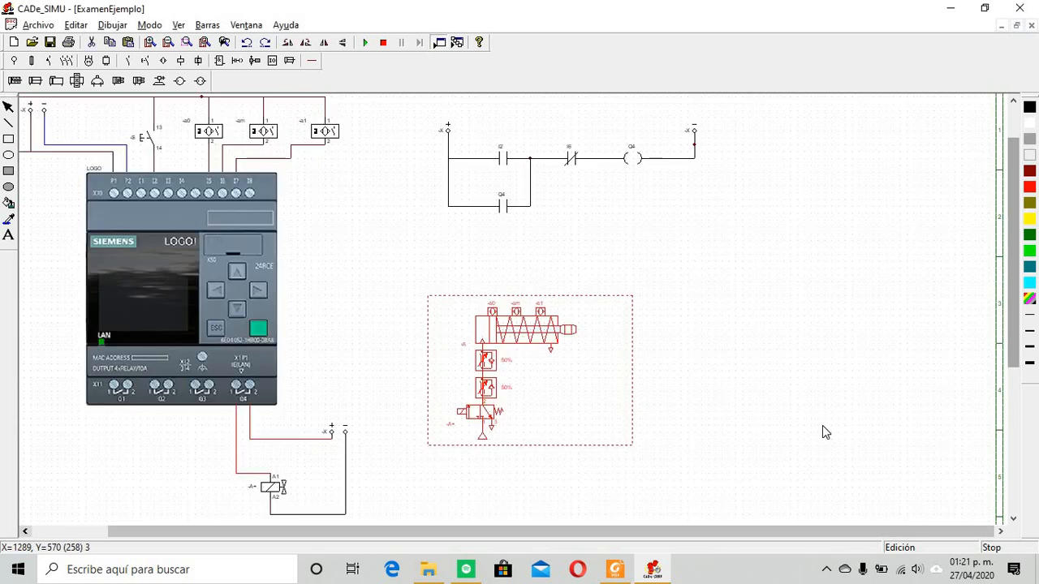
{"action": "left_click", "coordinate": [365, 43]}
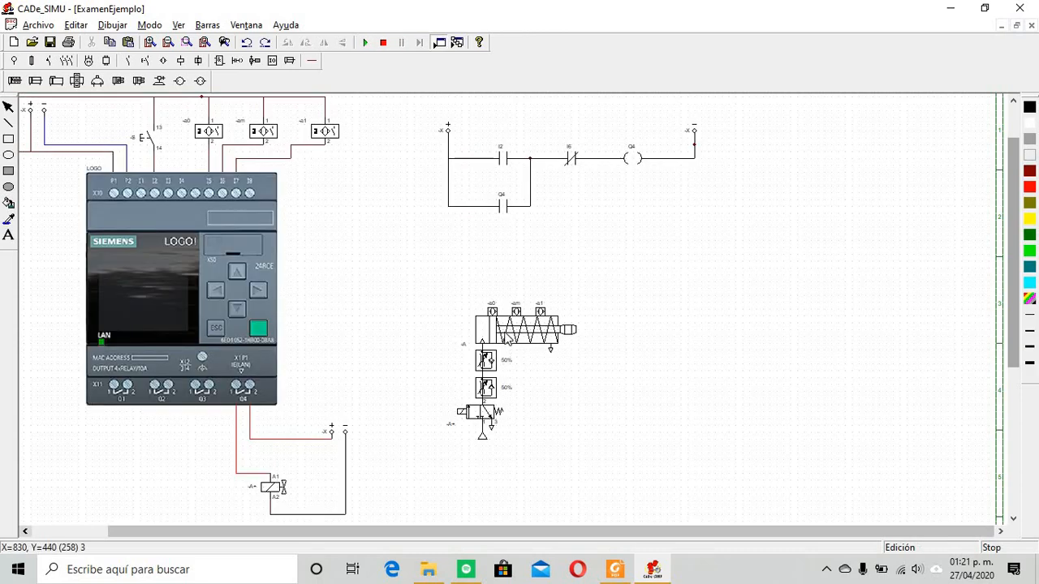
Set the expansion speed of single-acting cylinder -A to 5 %
{"action": "double_click", "coordinate": [508, 342]}
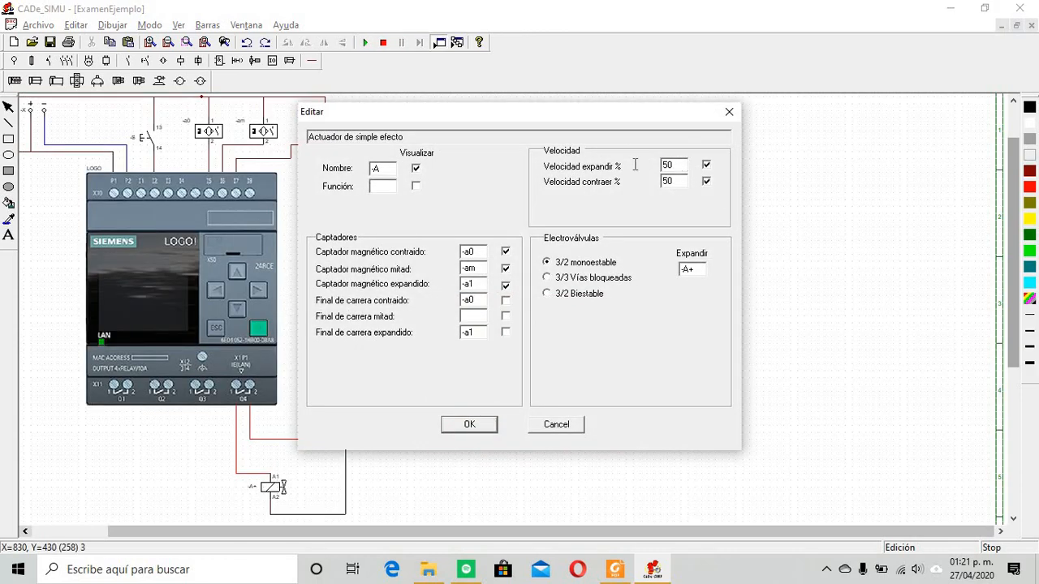
{"action": "left_click_drag", "start_coordinate": [675, 165], "coordinate": [634, 165]}
{"action": "type", "text": "5"}
{"action": "left_click", "coordinate": [495, 426]}
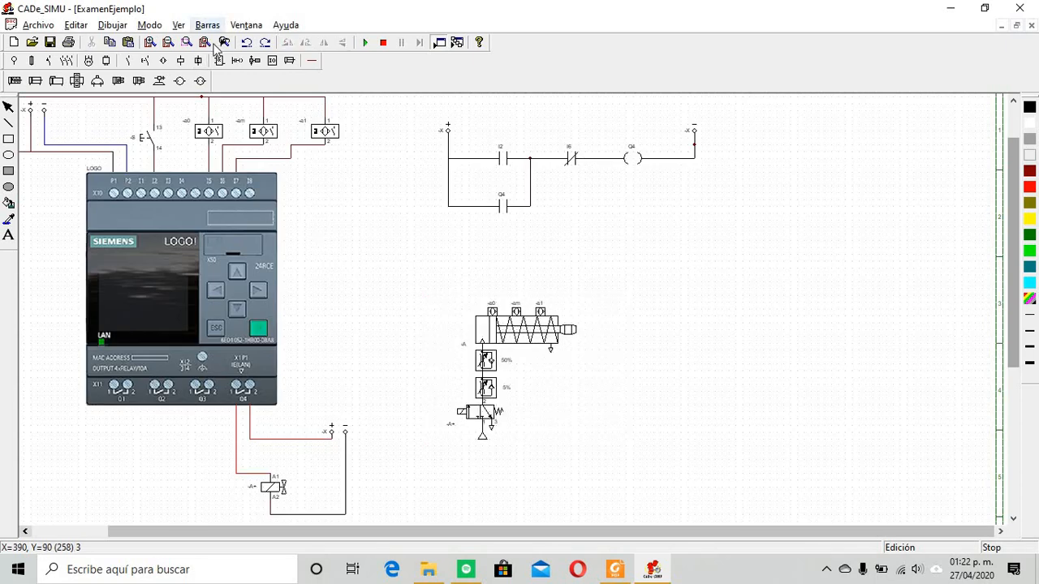
Start the simulation and actuate the pushbutton on input I2 to test the self-holding extension of cylinder -A
{"action": "left_click", "coordinate": [365, 42]}
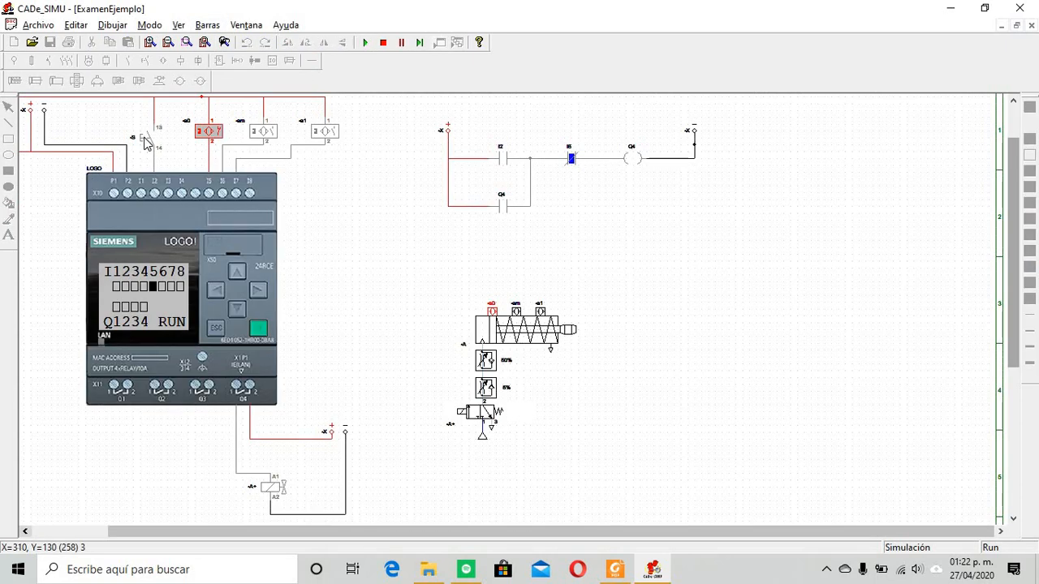
{"action": "left_click", "coordinate": [143, 143]}
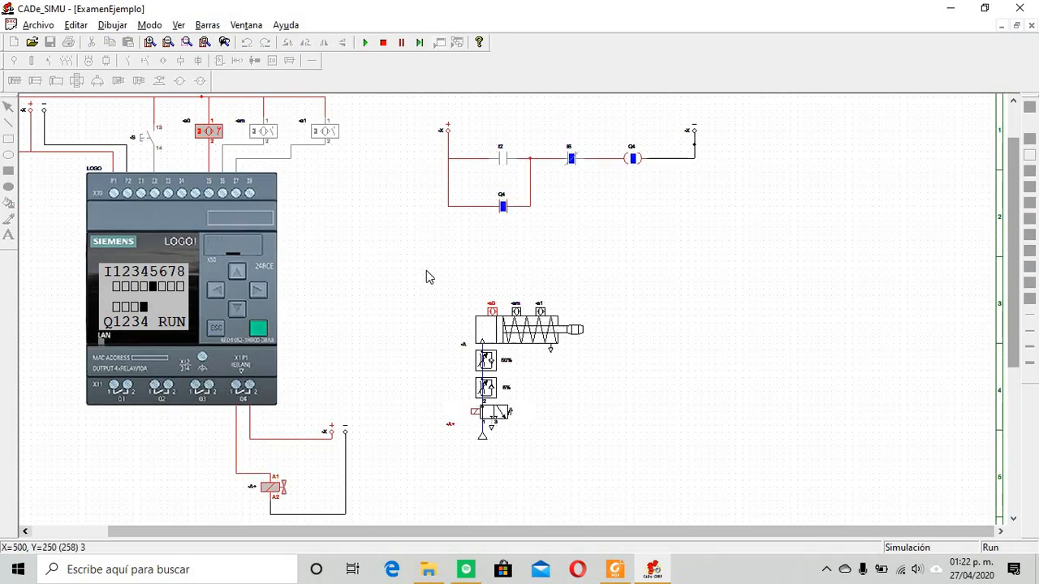